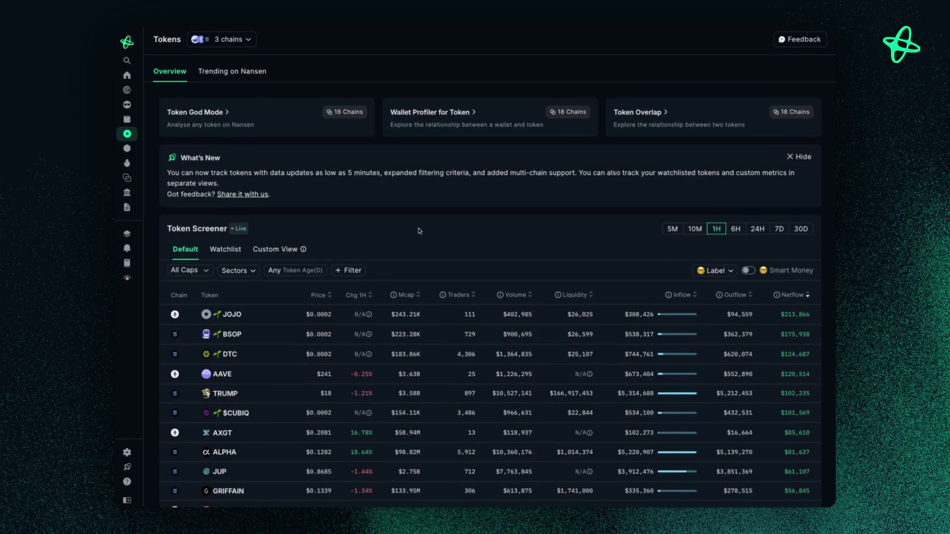
Add Tron to the Token Screener's chain selection, making four chains in total.
scroll(387, 222, "down", 3)
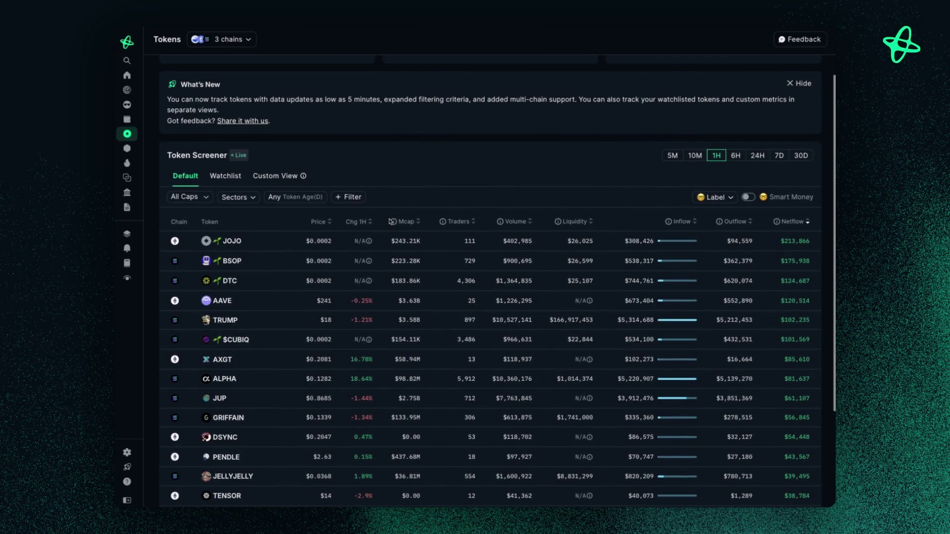
scroll(393, 222, "down", 1)
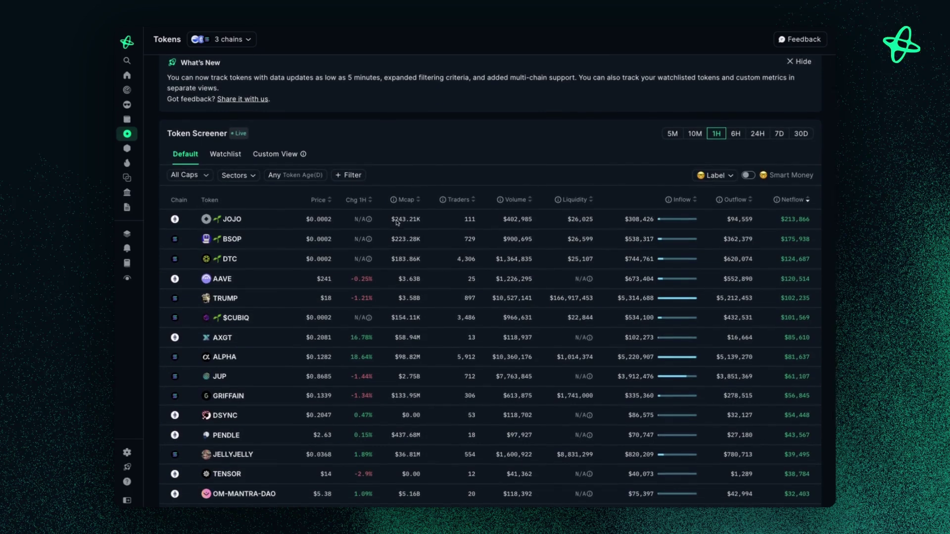
scroll(397, 223, "down", 2)
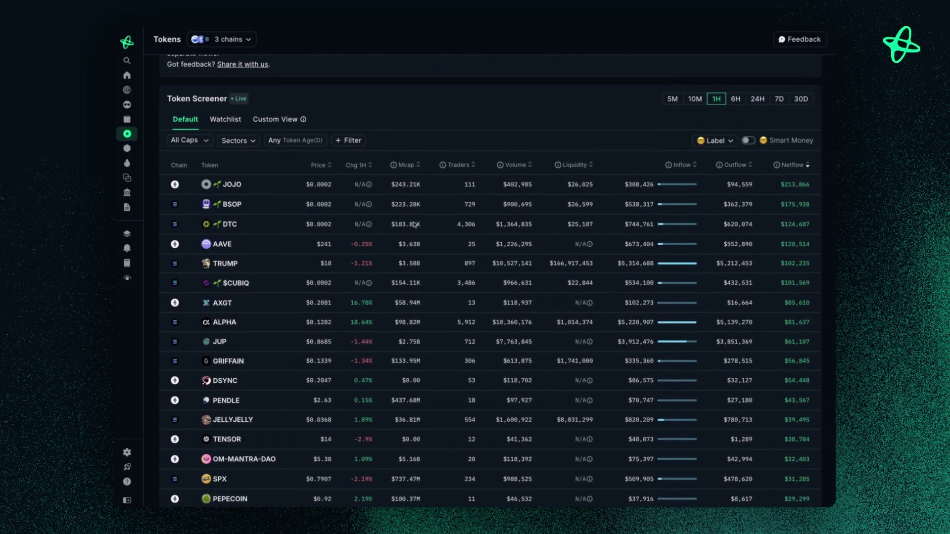
scroll(415, 224, "down", 2)
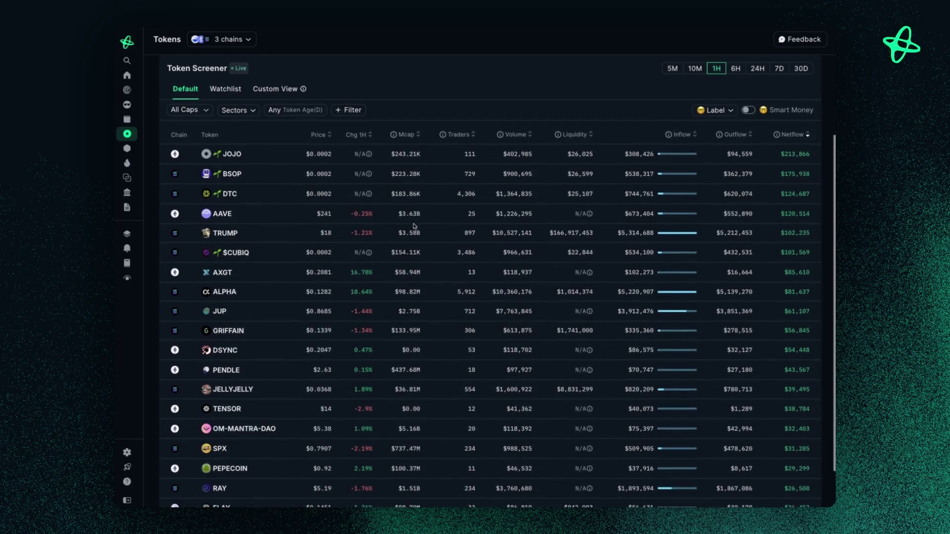
scroll(415, 226, "down", 2)
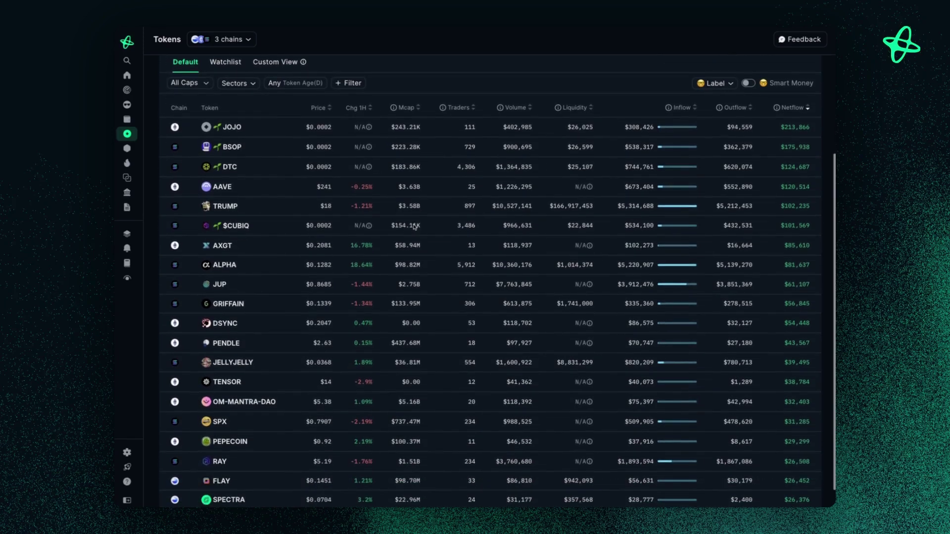
scroll(412, 226, "up", 2)
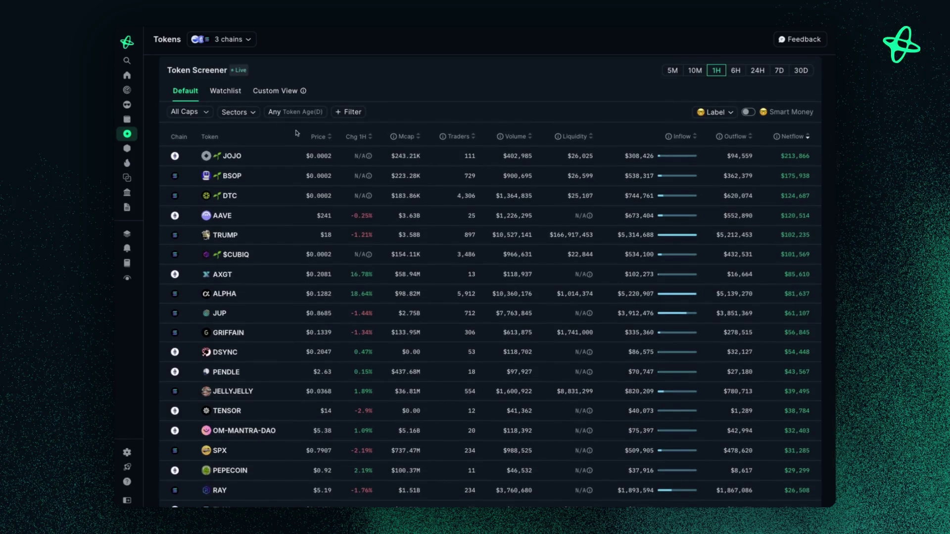
scroll(297, 132, "up", 10)
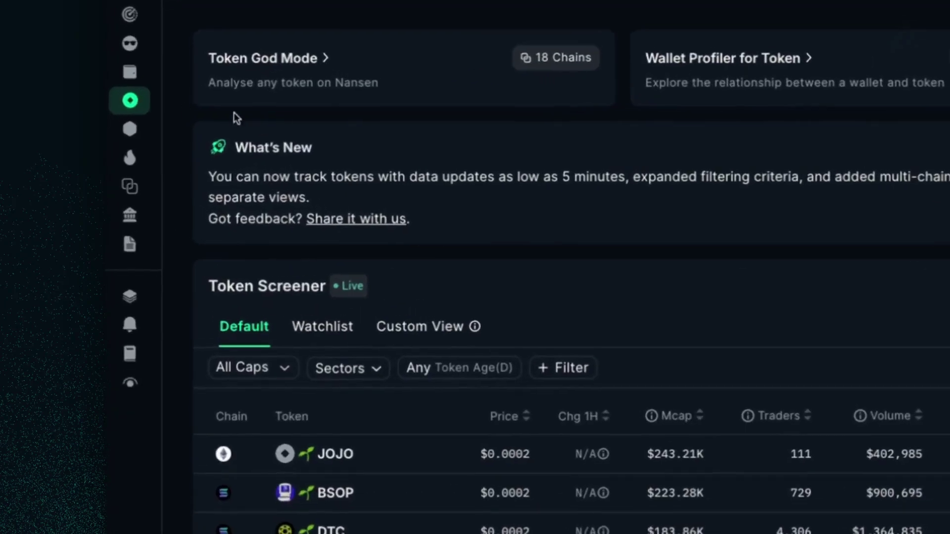
mouse_move(154, 105)
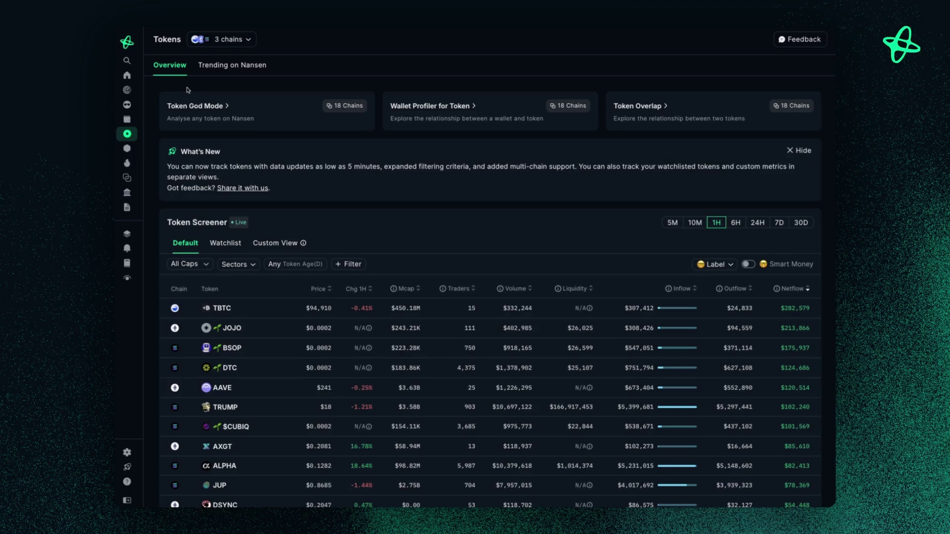
scroll(195, 87, "down", 1)
left_click(251, 42)
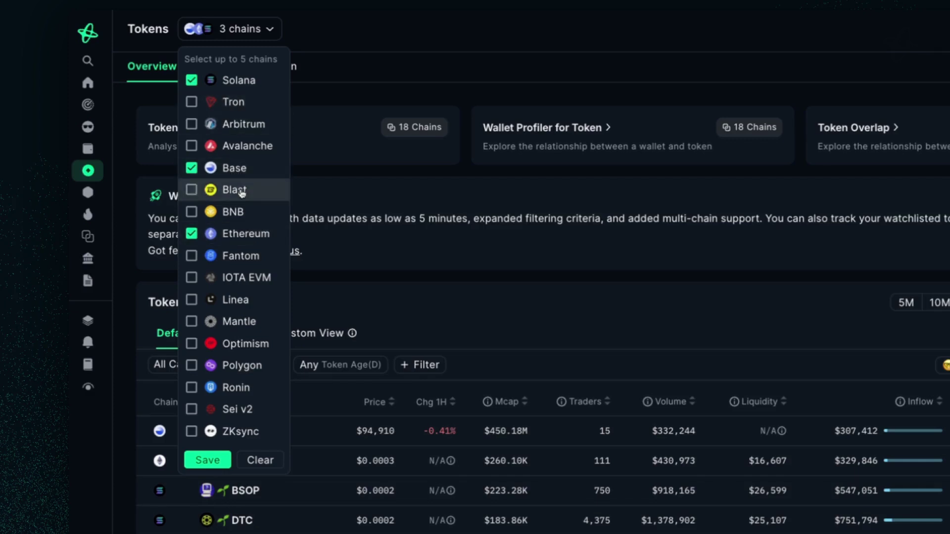
left_click(224, 102)
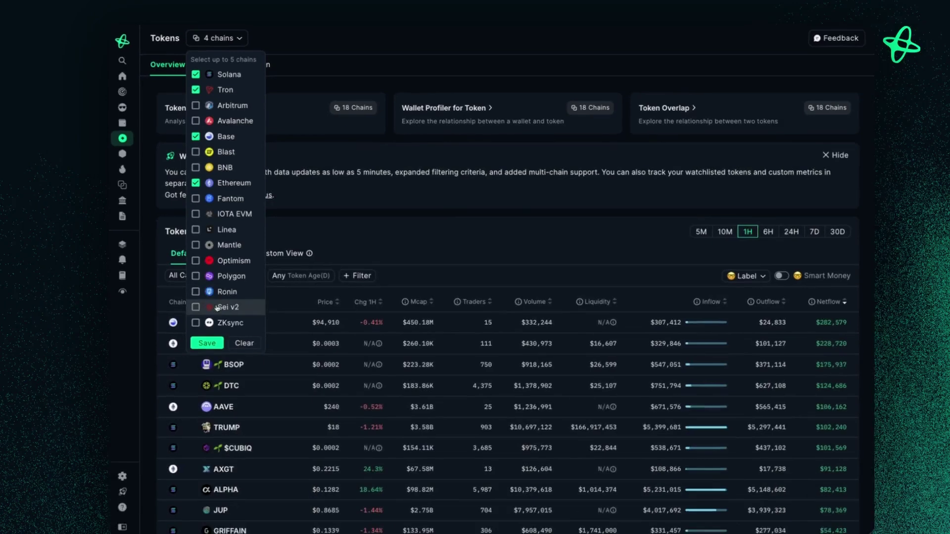
left_click(207, 460)
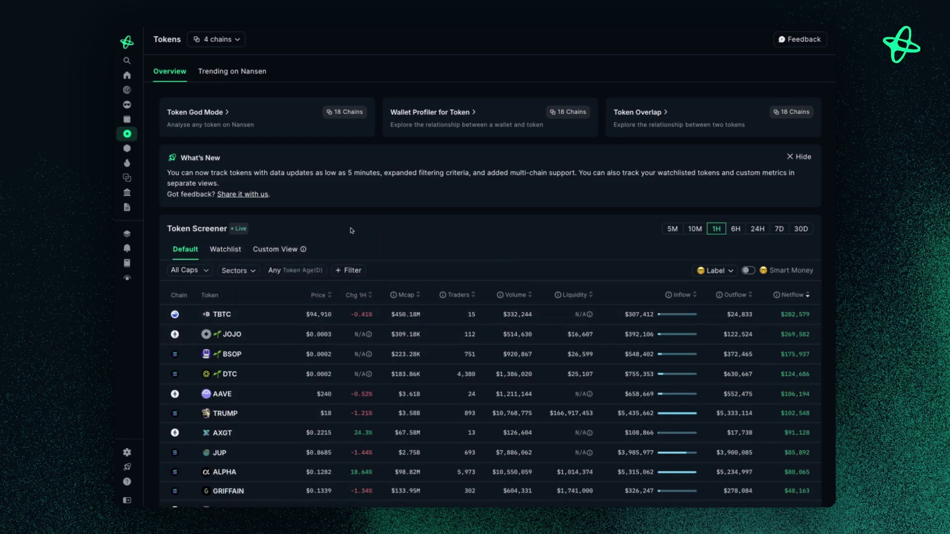
Switch the Token Screener to the 10M timeframe and review the reloaded table led by WTRX.
scroll(325, 227, "down", 2)
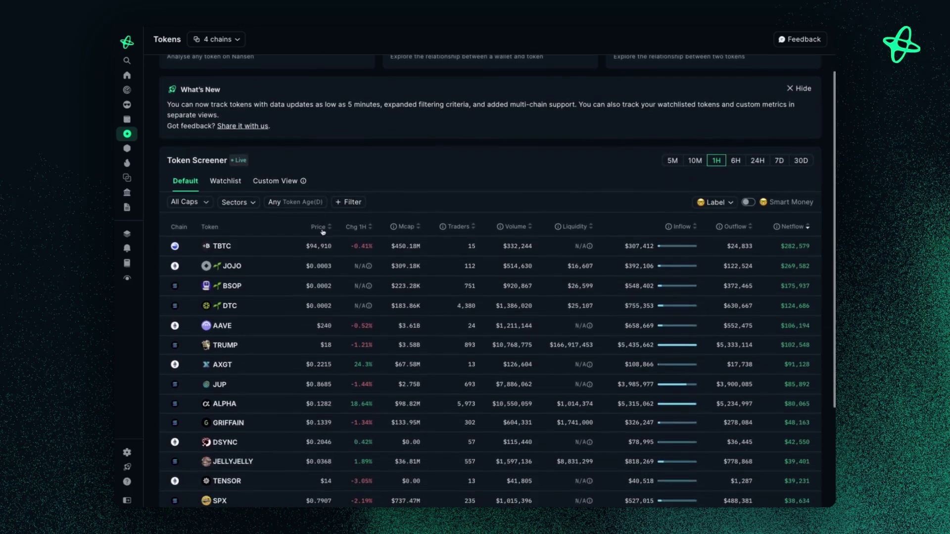
scroll(323, 232, "down", 1)
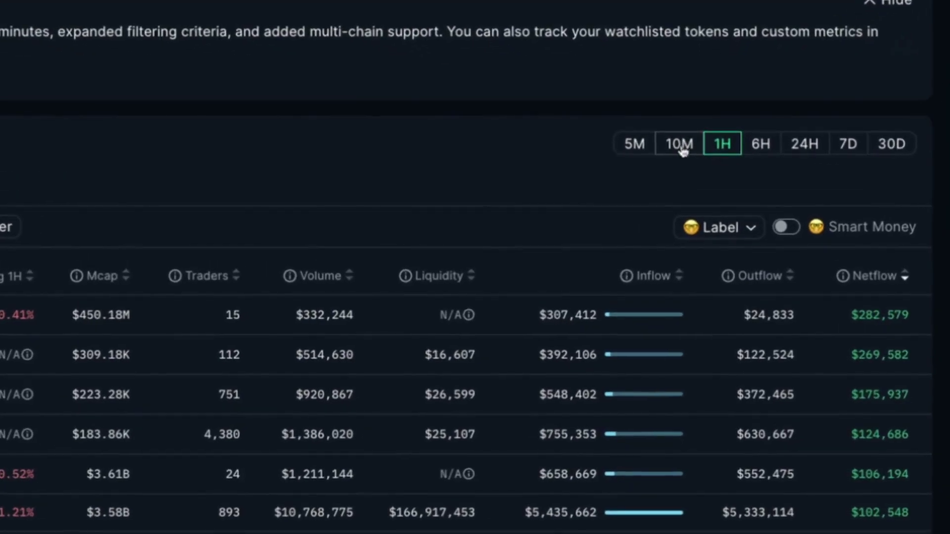
left_click(691, 149)
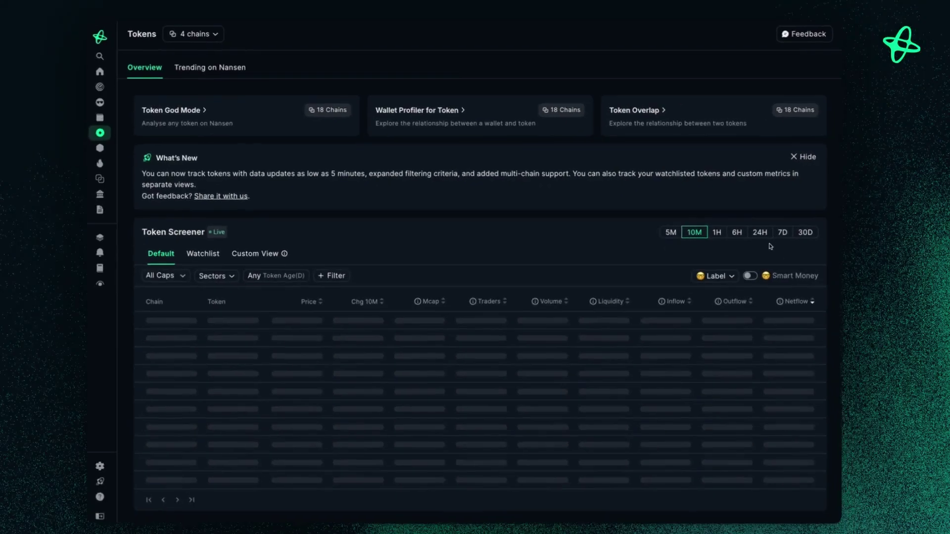
scroll(525, 233, "down", 1)
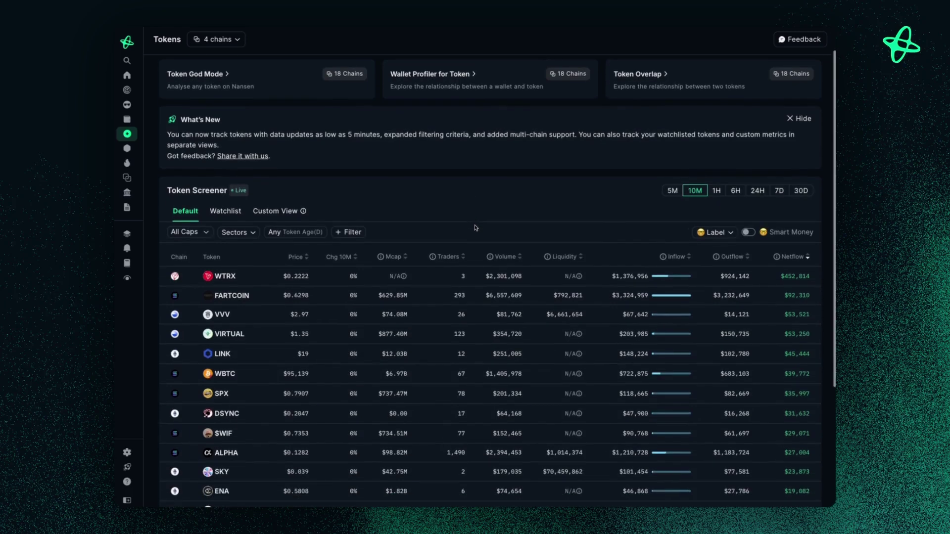
scroll(462, 216, "down", 1)
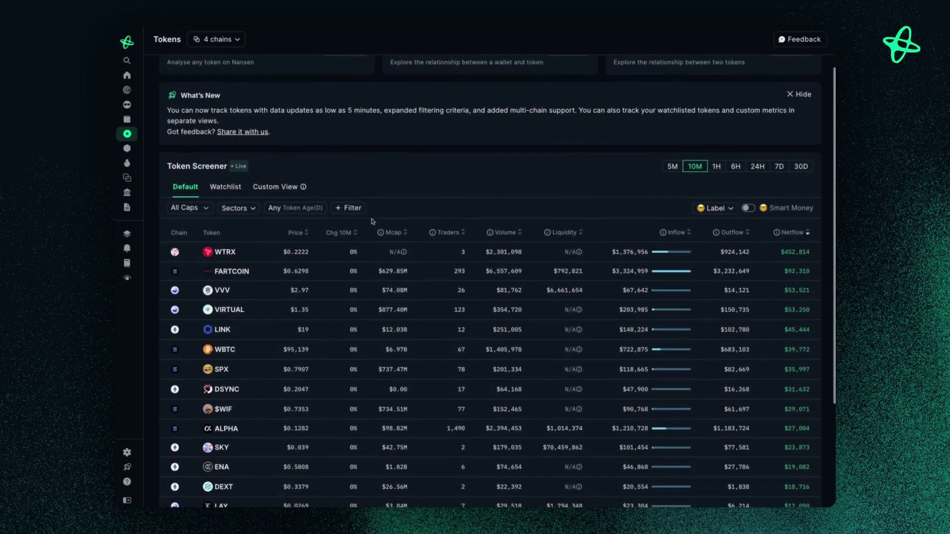
scroll(373, 222, "down", 1)
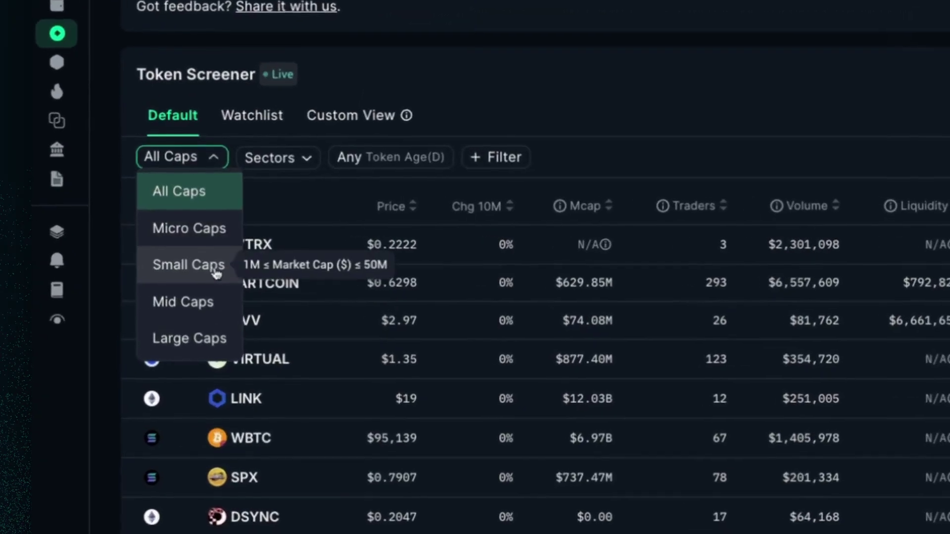
Apply the Small Caps preset (1M–50M market cap) to the screener.
left_click(203, 270)
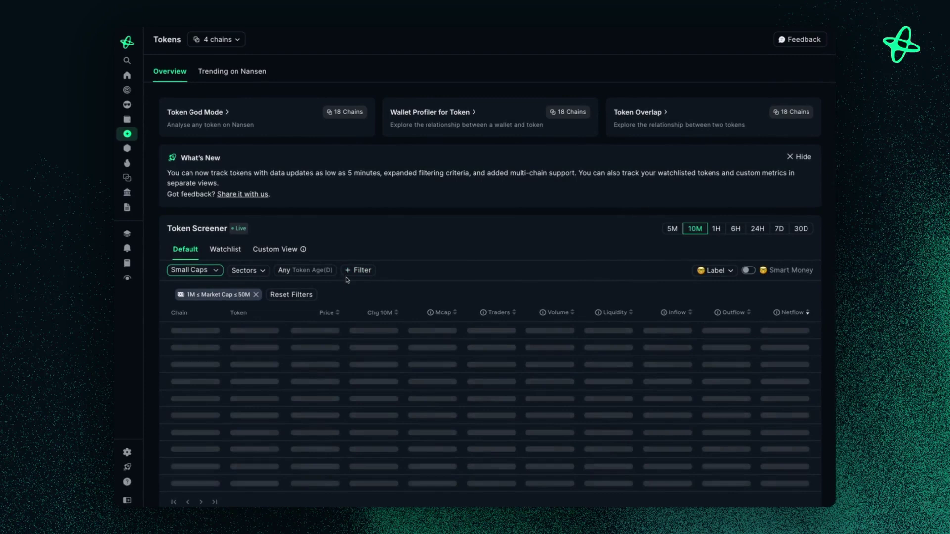
scroll(343, 273, "down", 2)
scroll(341, 272, "down", 3)
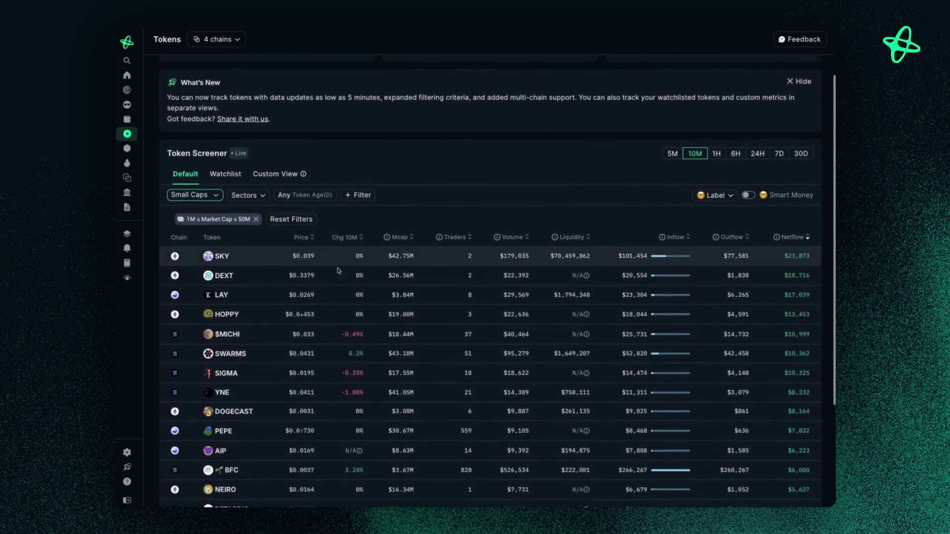
Add an AI Agents sector filter to the screener.
left_click(256, 187)
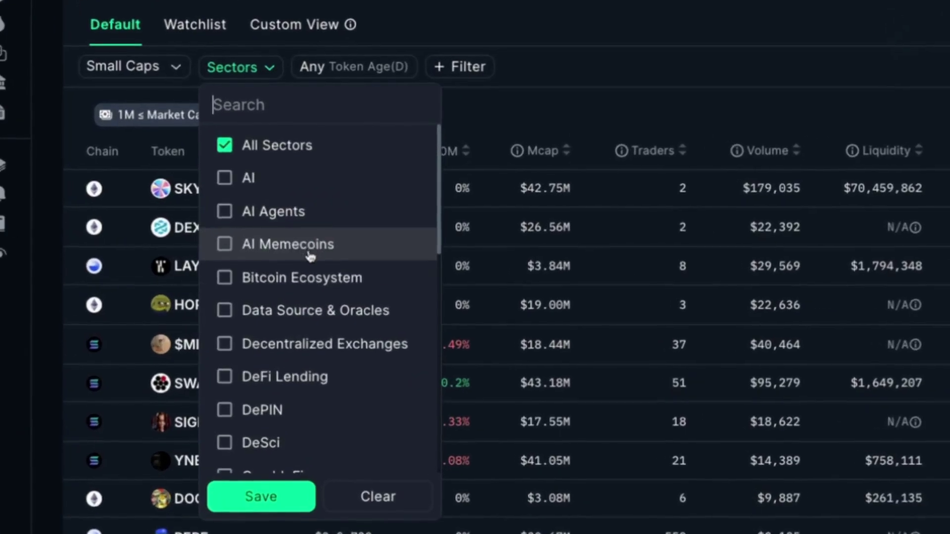
scroll(284, 282, "down", 2)
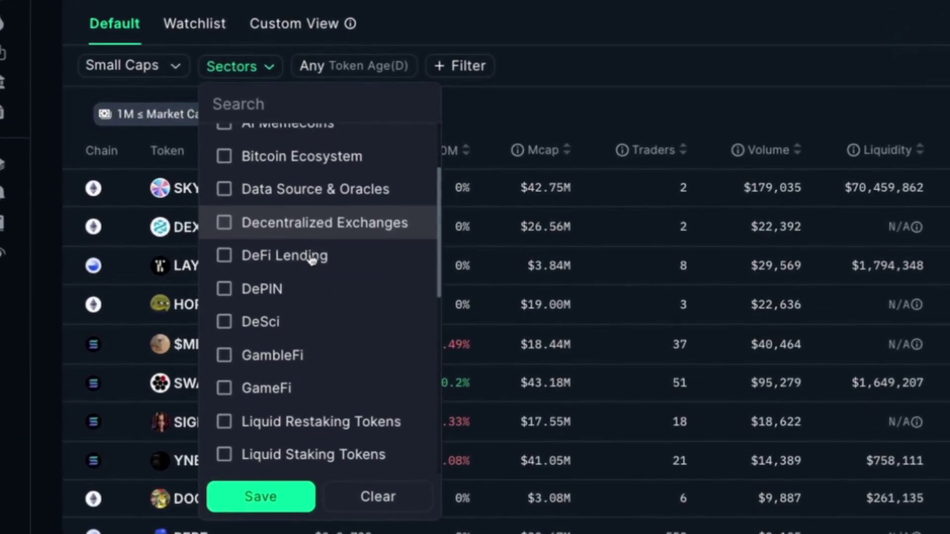
scroll(312, 260, "up", 2)
scroll(306, 243, "down", 1)
scroll(307, 246, "up", 2)
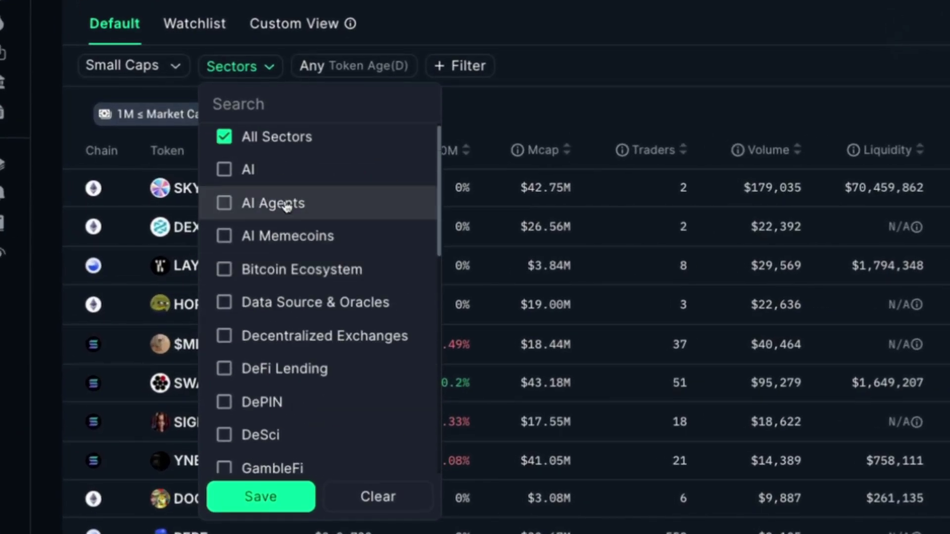
left_click(280, 203)
left_click(275, 498)
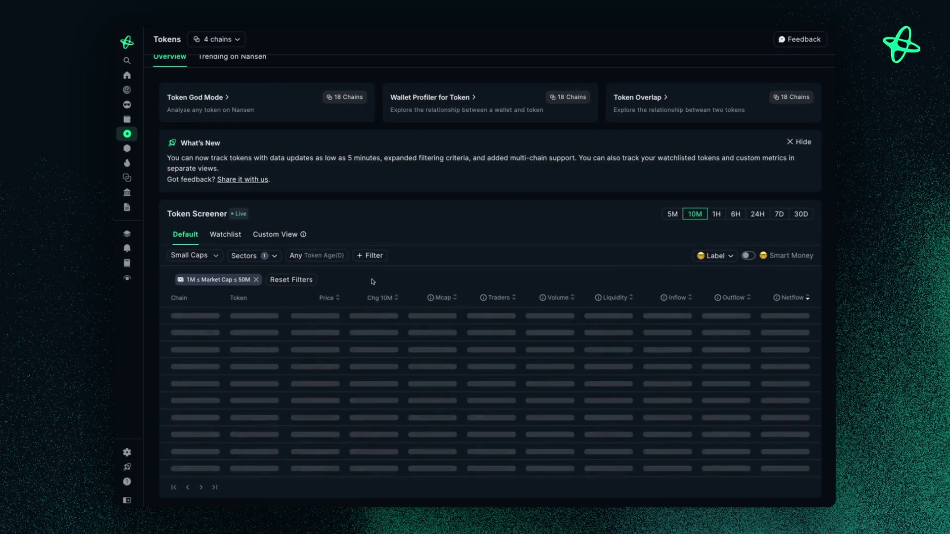
Add a Buyers filter with a minimum of 10, leaving SWARMS on top by netflow.
scroll(373, 282, "up", 1)
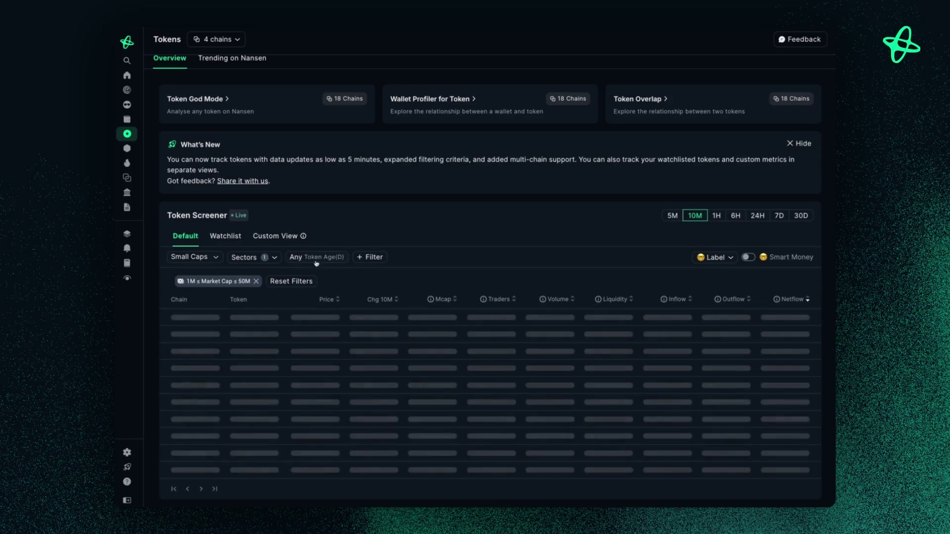
scroll(306, 262, "down", 1)
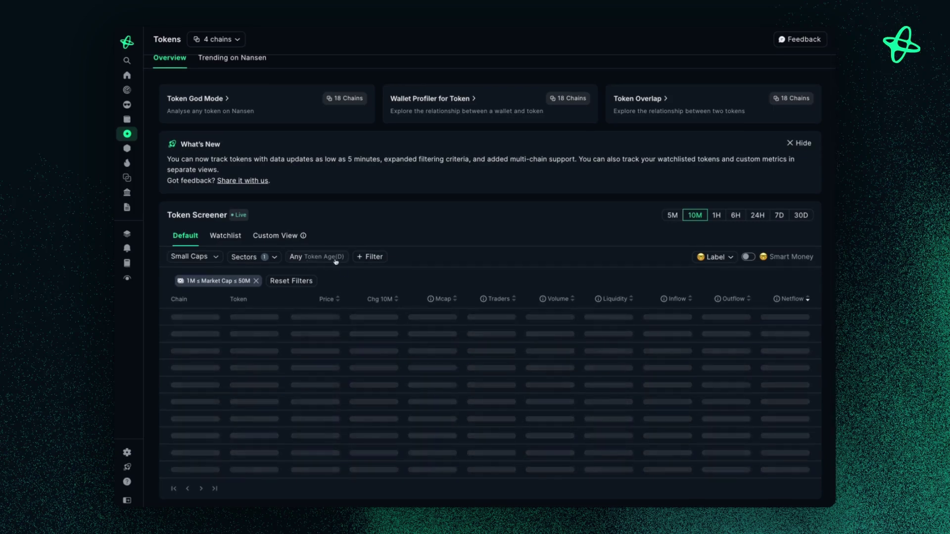
left_click(376, 256)
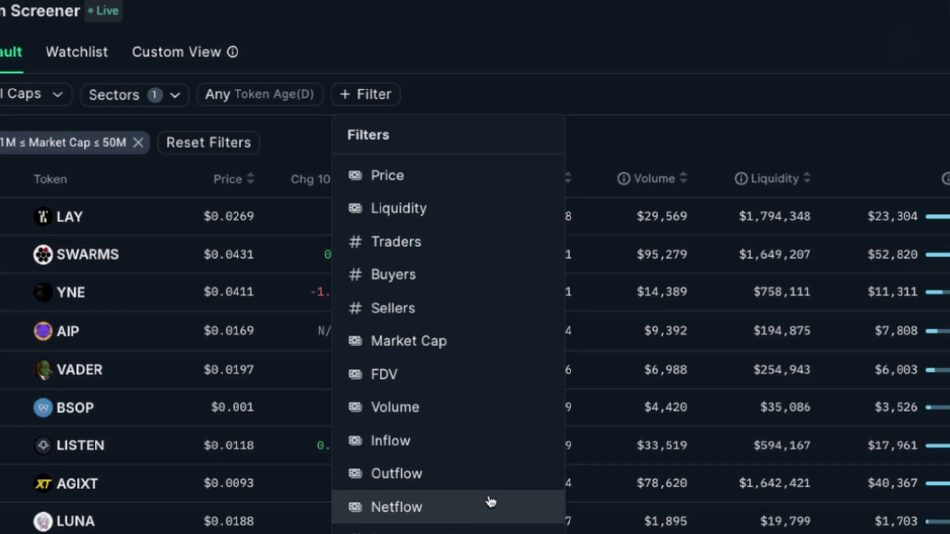
left_click(408, 280)
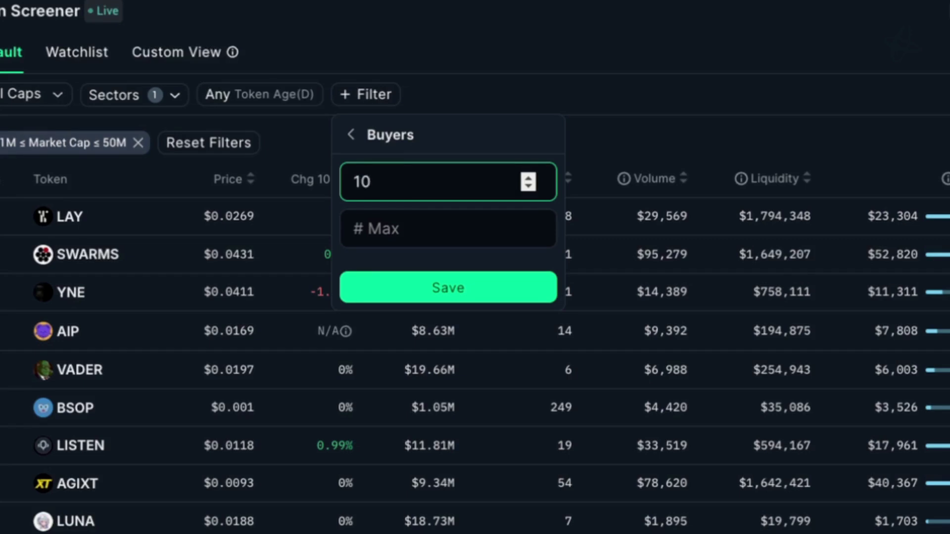
left_click(455, 296)
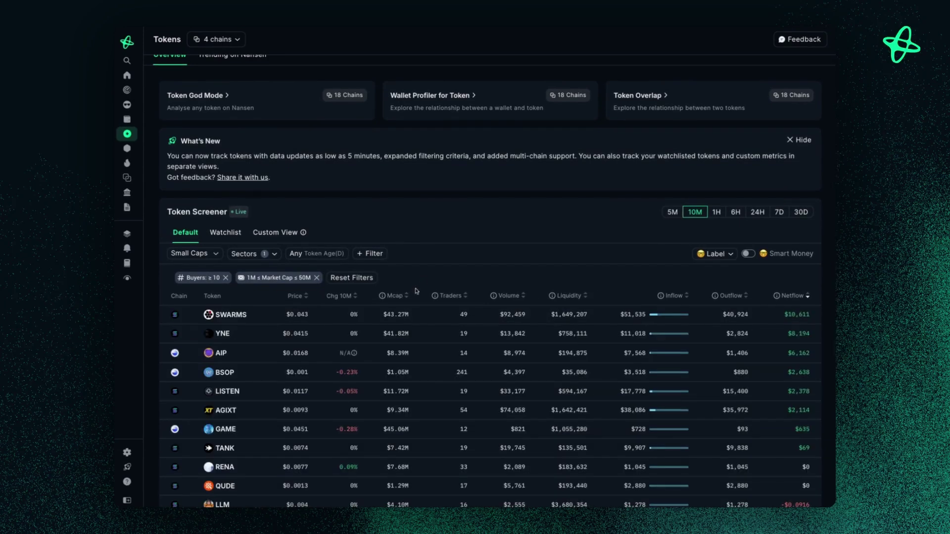
scroll(415, 291, "down", 3)
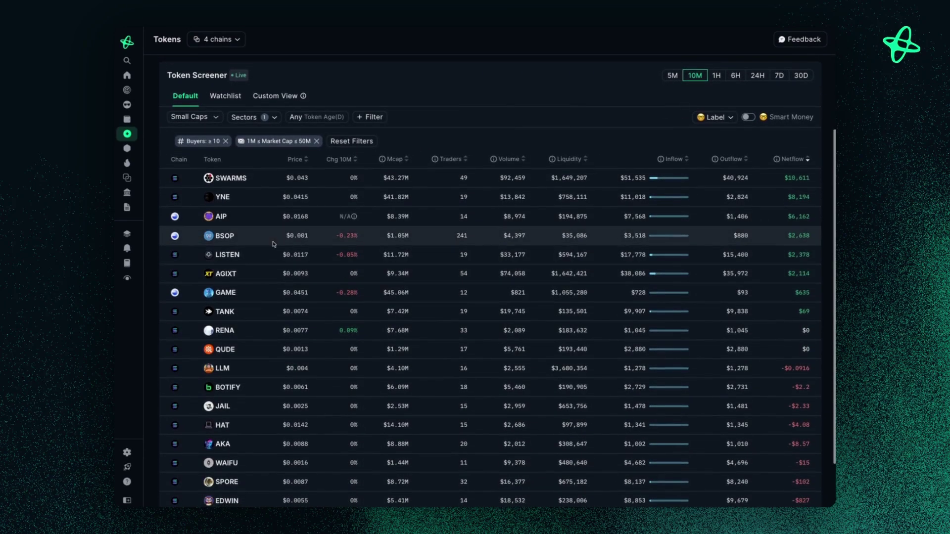
scroll(259, 226, "down", 1)
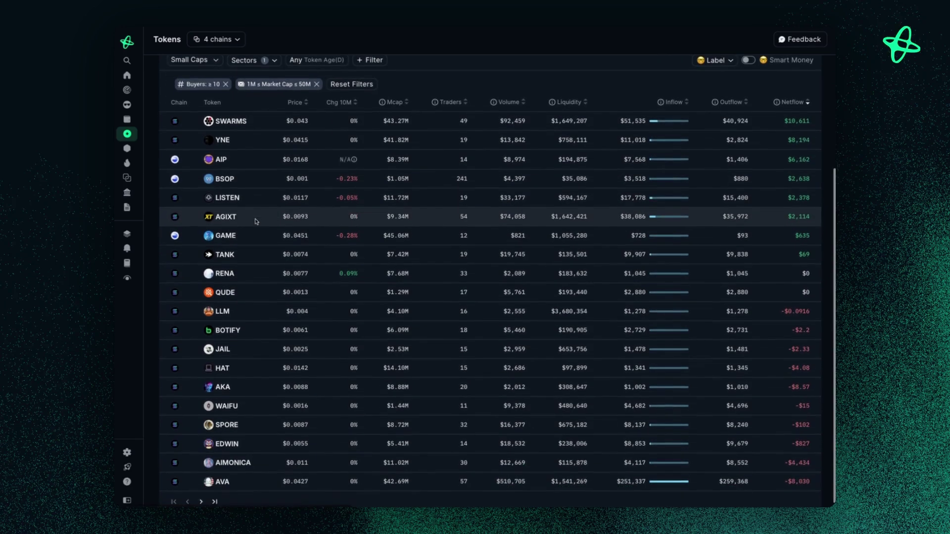
scroll(246, 249, "up", 1)
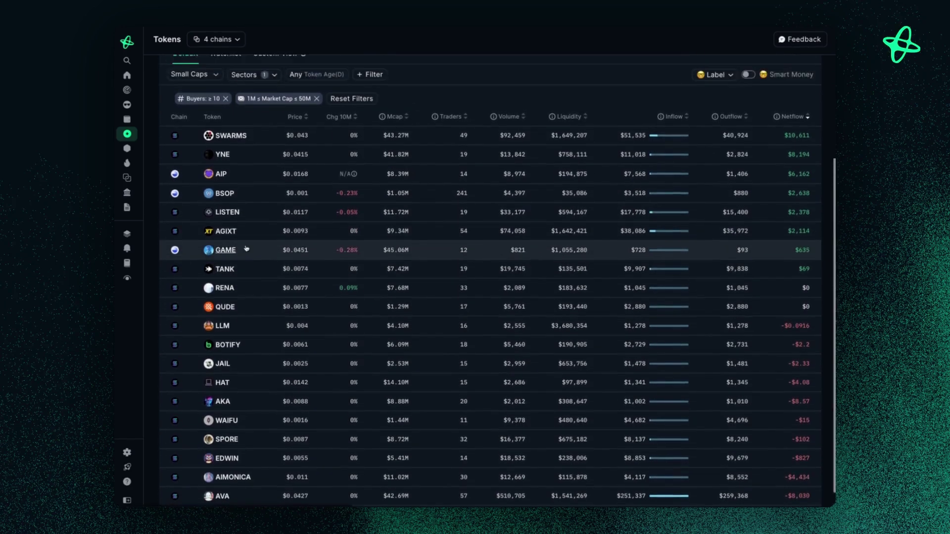
scroll(246, 248, "up", 2)
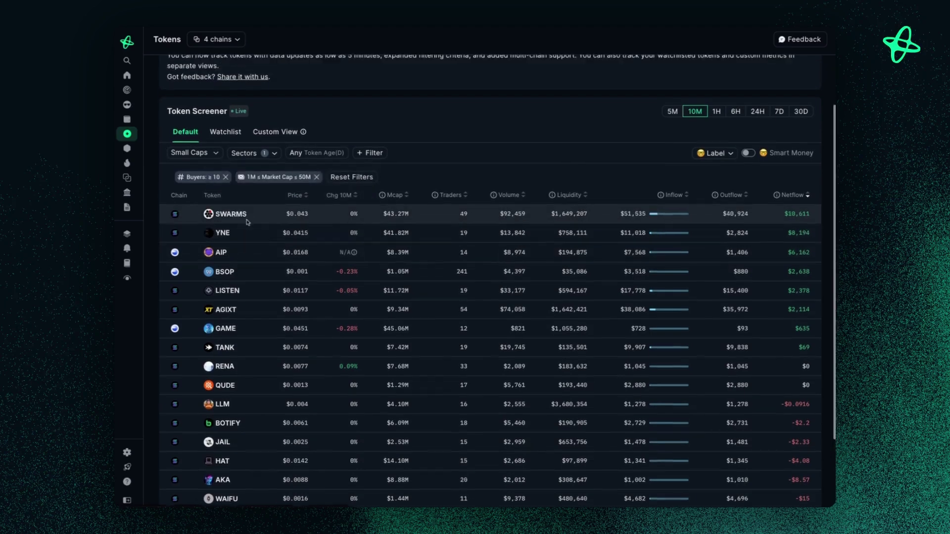
scroll(247, 222, "up", 1)
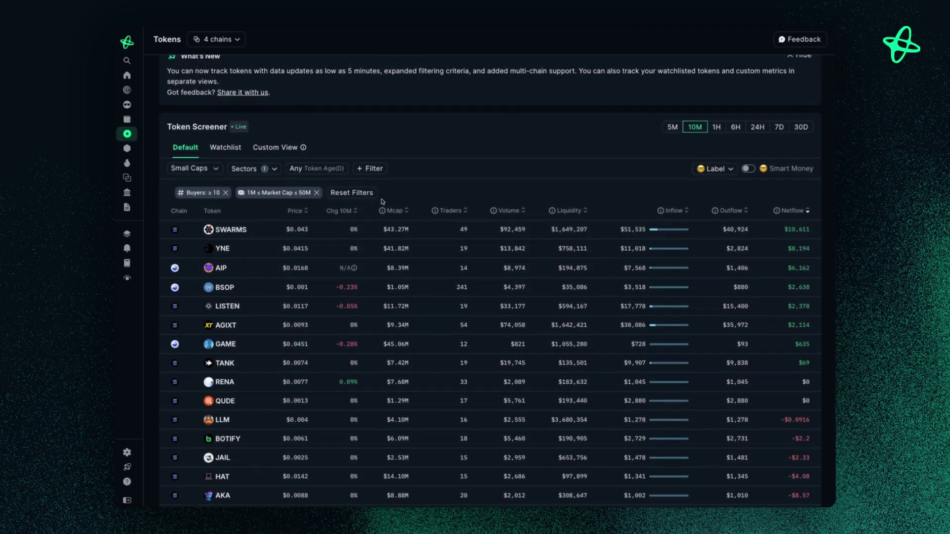
scroll(346, 142, "down", 1)
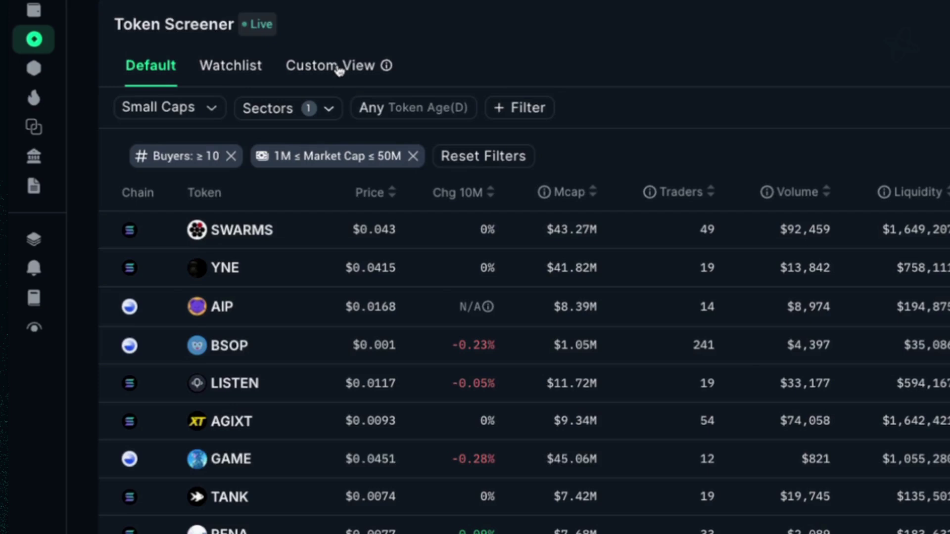
left_click(339, 70)
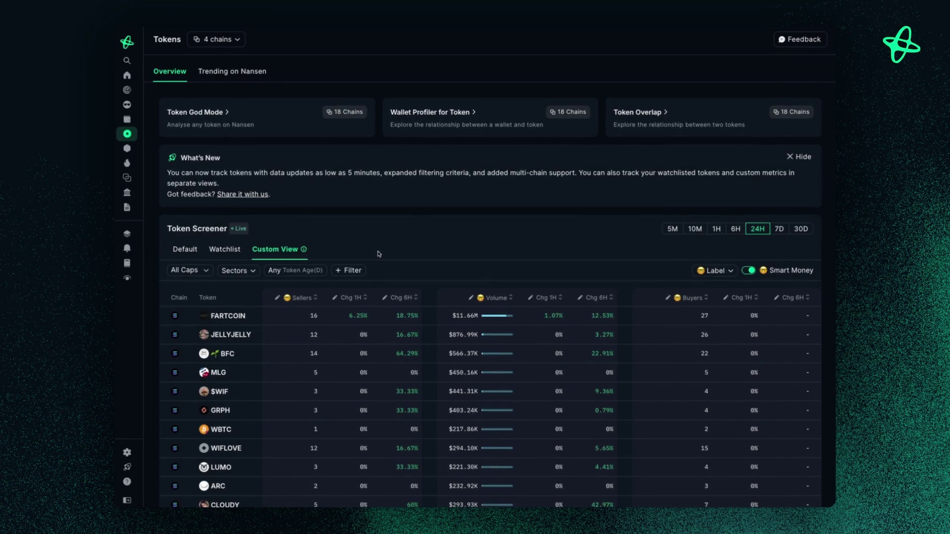
In Custom View, replace the Sellers column with Velocity.
scroll(379, 254, "down", 3)
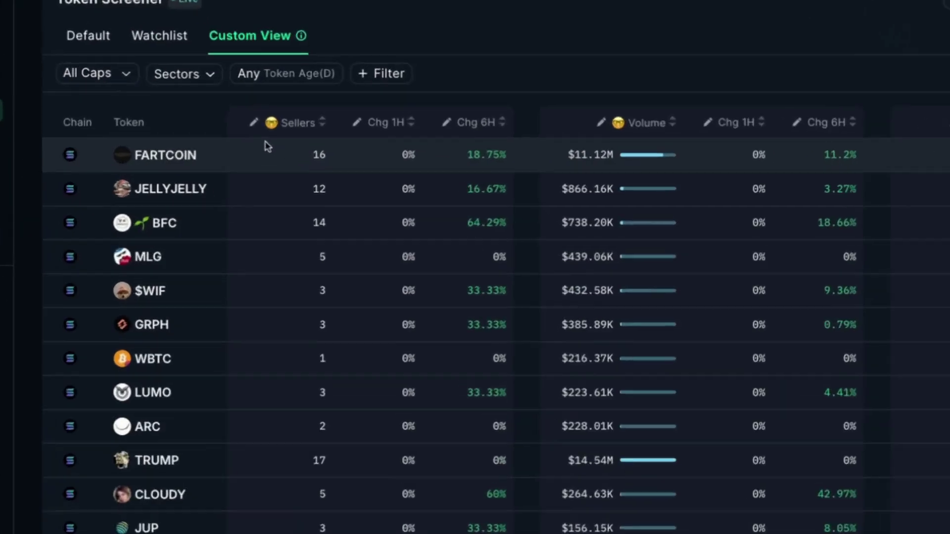
left_click(247, 119)
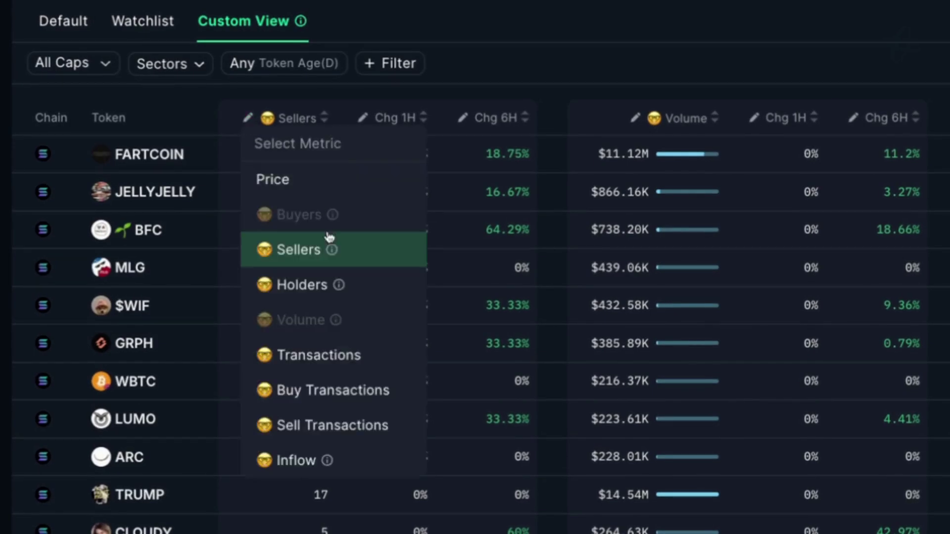
scroll(322, 248, "down", 5)
scroll(326, 271, "down", 3)
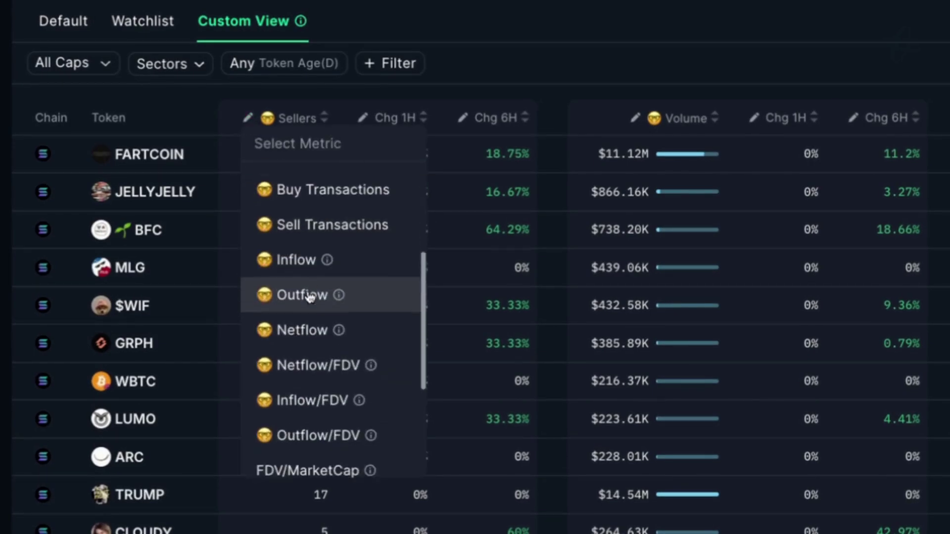
scroll(318, 302, "down", 3)
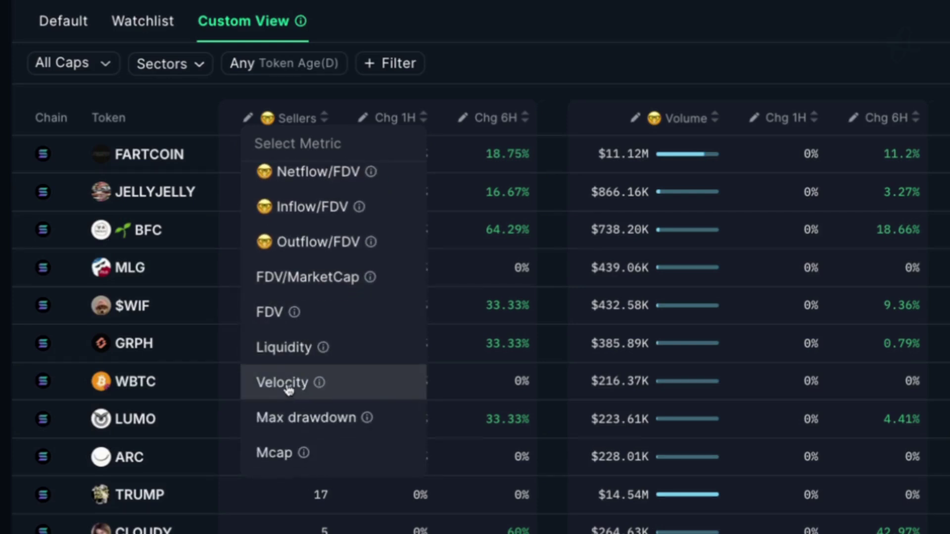
left_click(289, 390)
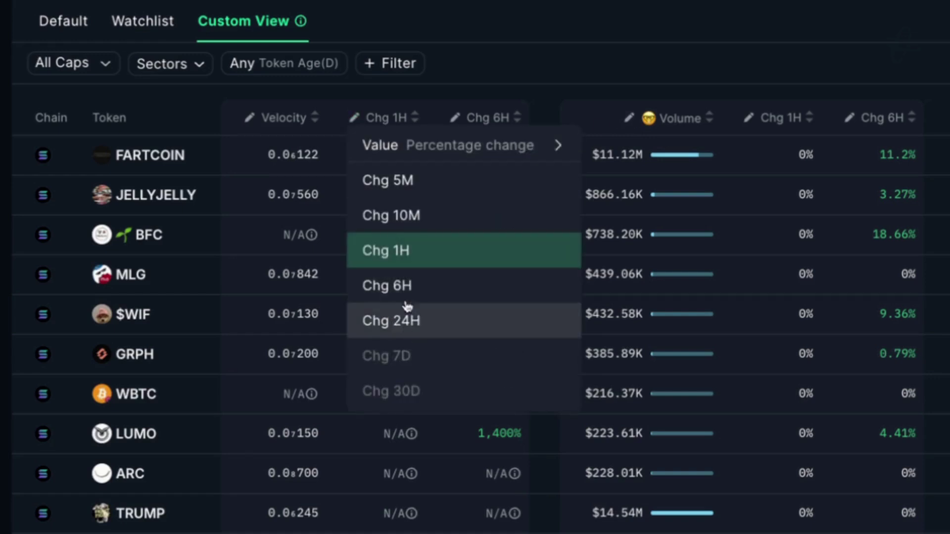
Change the neighbouring Chg column's timeframe, leaving the filters unchanged.
left_click(404, 215)
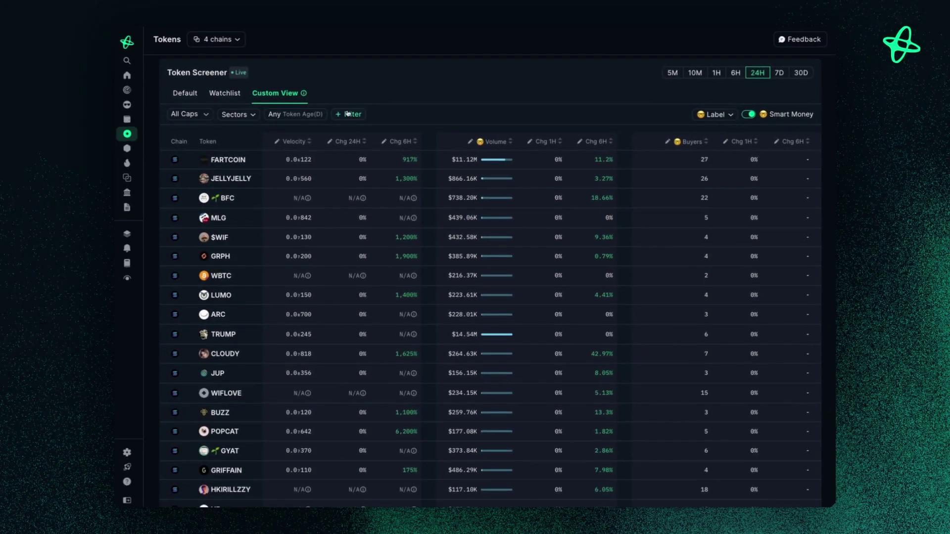
left_click(344, 114)
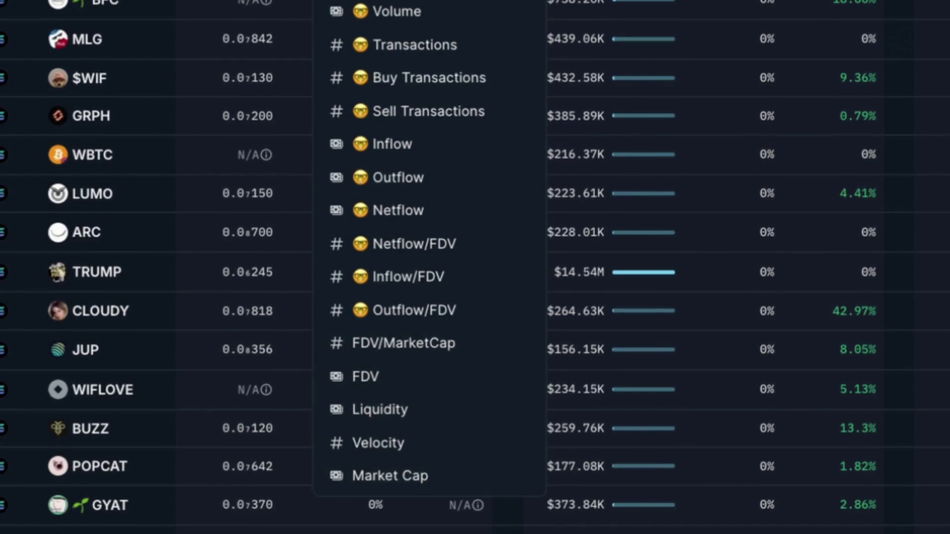
left_click(205, 99)
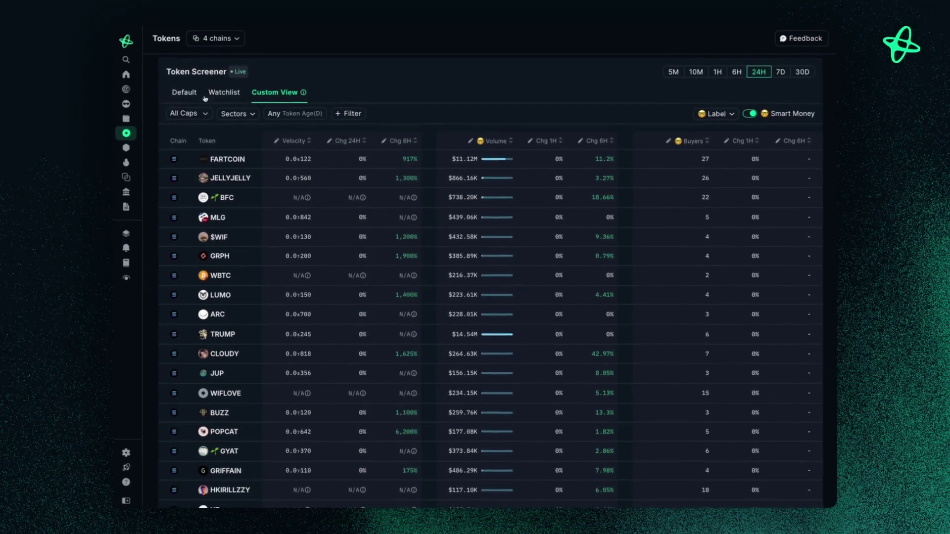
Go back to the Default view and remove the Buyers ≥ 10 and market-cap filters.
left_click(201, 95)
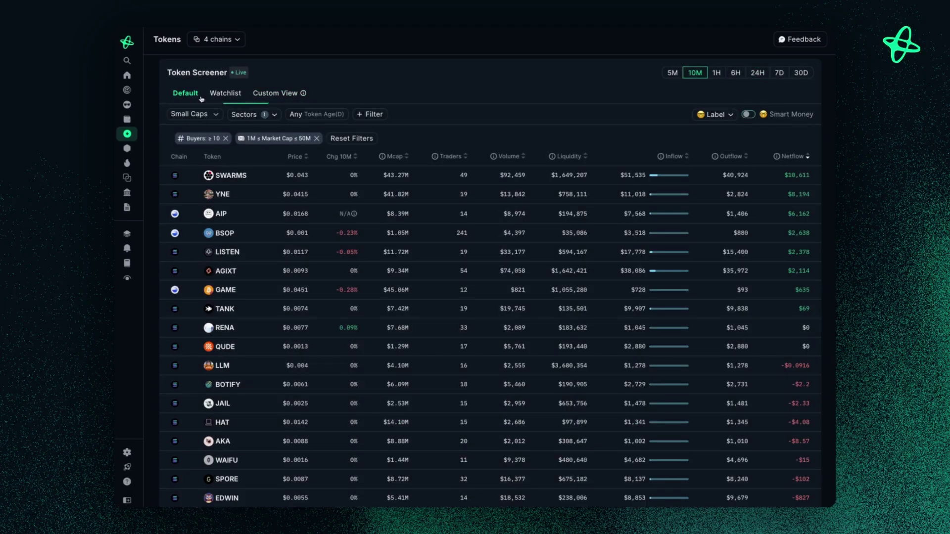
left_click(225, 141)
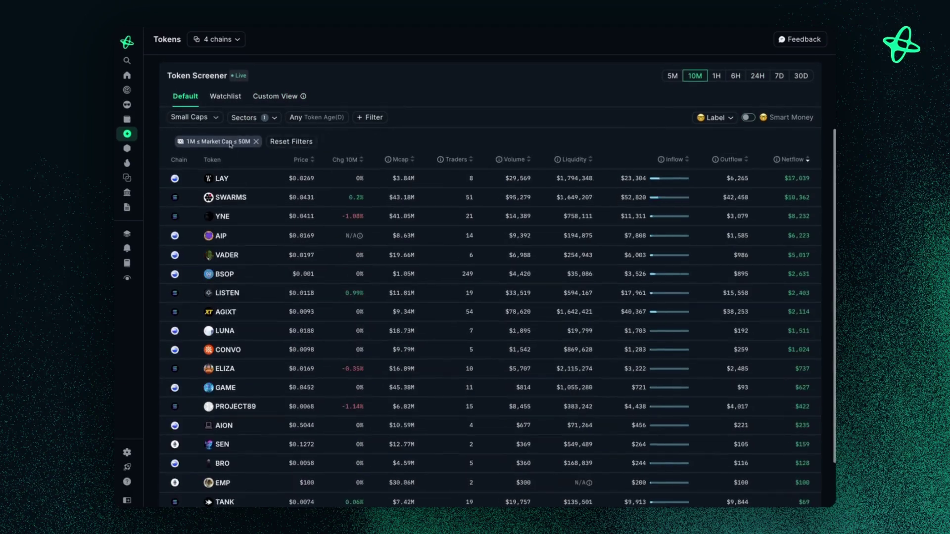
left_click(255, 142)
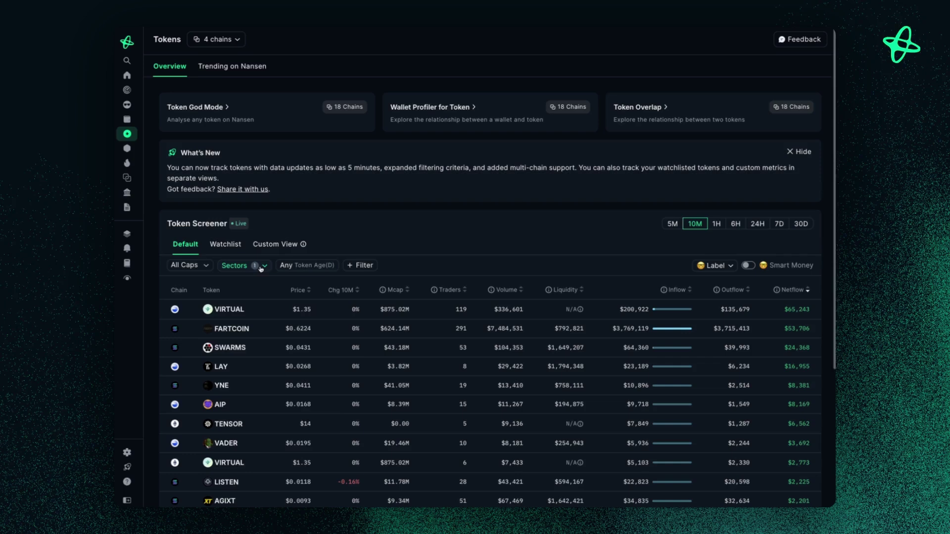
Keep AI Agents selected in Sectors and save, so all market caps are listed.
left_click(261, 268)
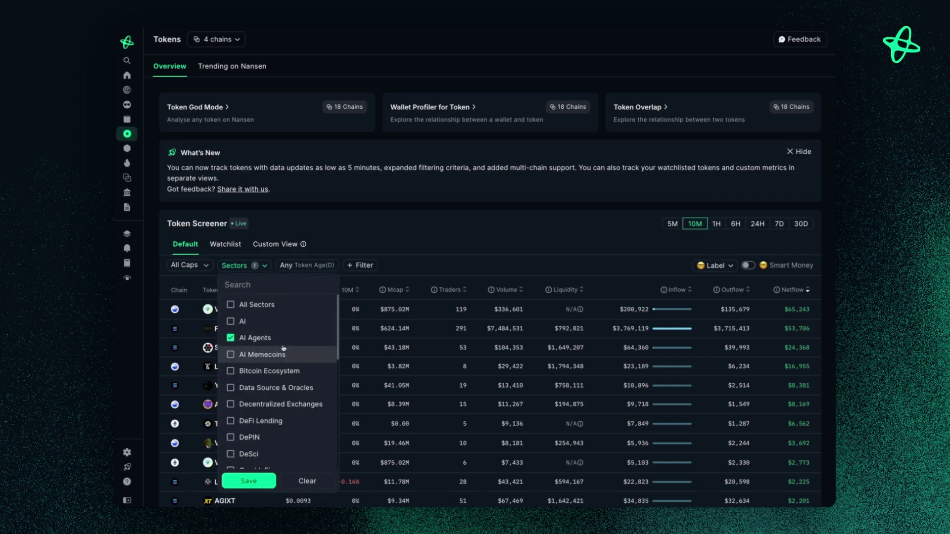
left_click(441, 271)
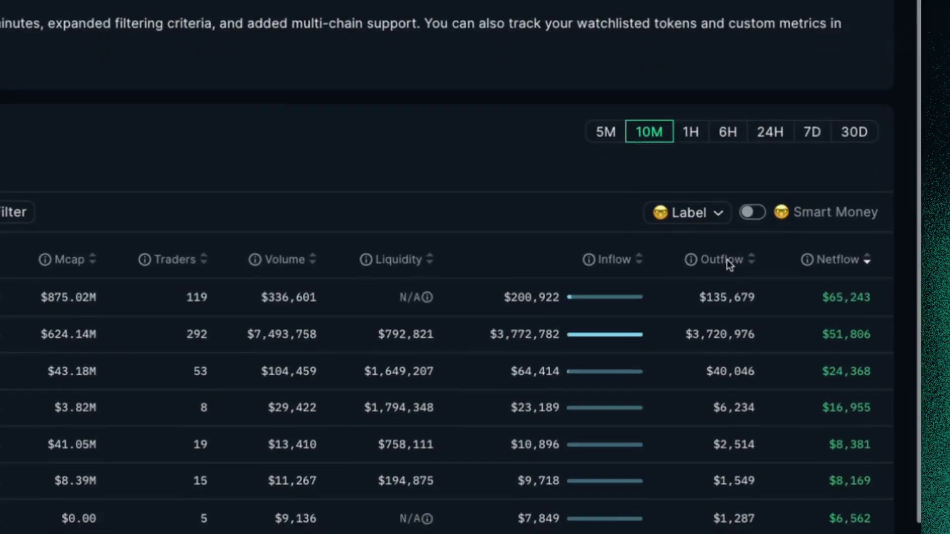
left_click(718, 211)
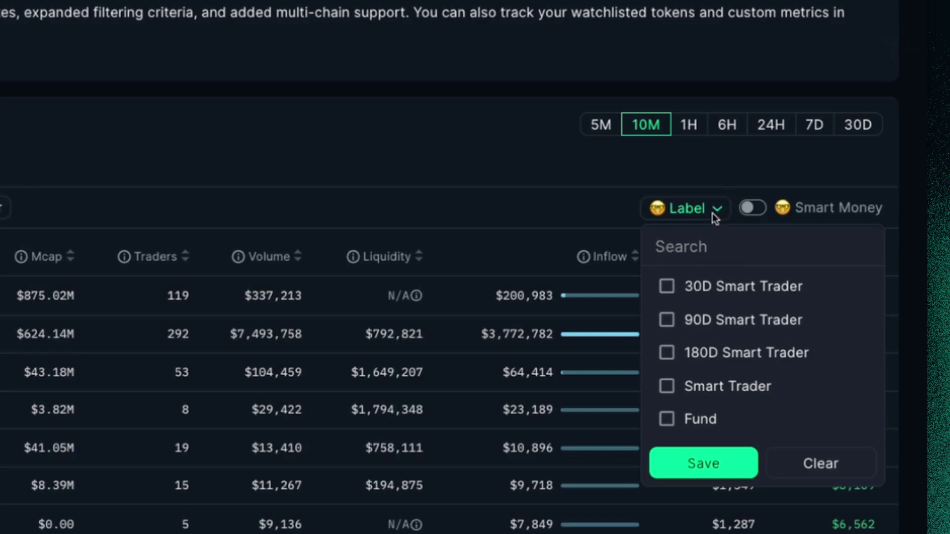
Turn on Smart Money, narrowing the AI Agents list to FREYA, VIRTUAL and JARVIS.
left_click(713, 190)
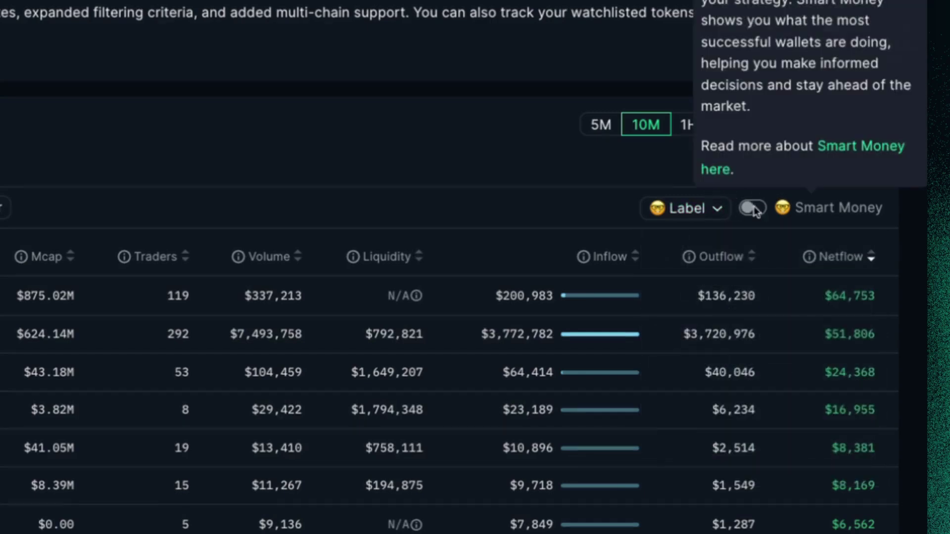
left_click(752, 208)
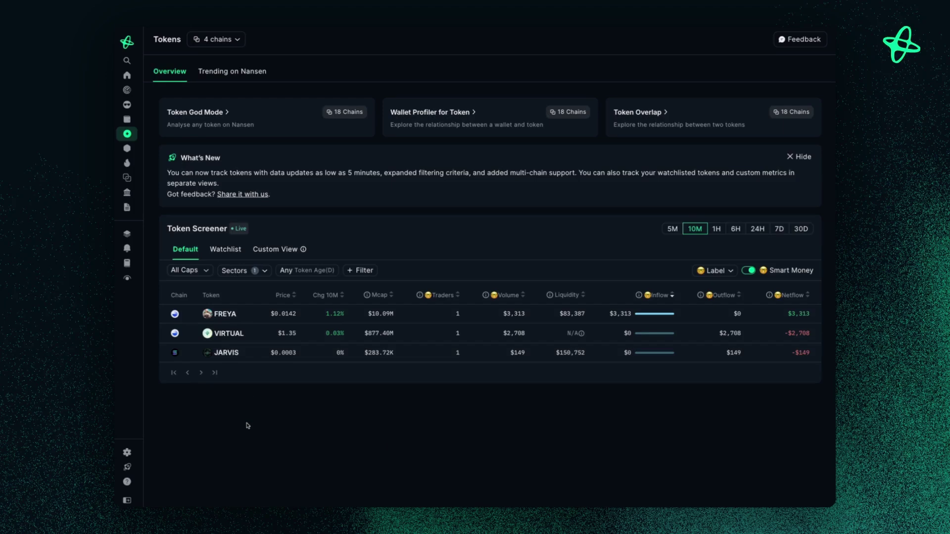
mouse_move(767, 276)
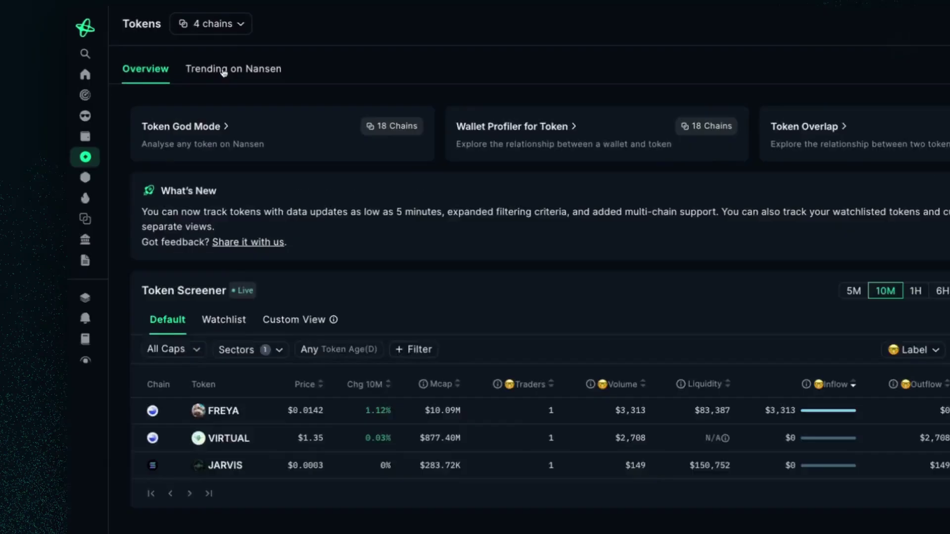
left_click(232, 74)
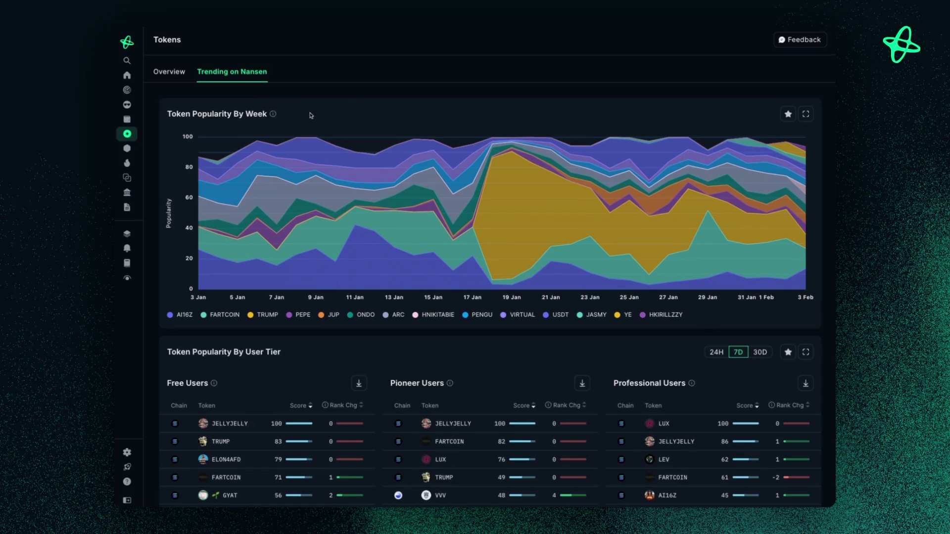
Scroll to the 7D Token Popularity By User Tier rankings, led by JELLYJELLY and LUX.
scroll(237, 222, "down", 2)
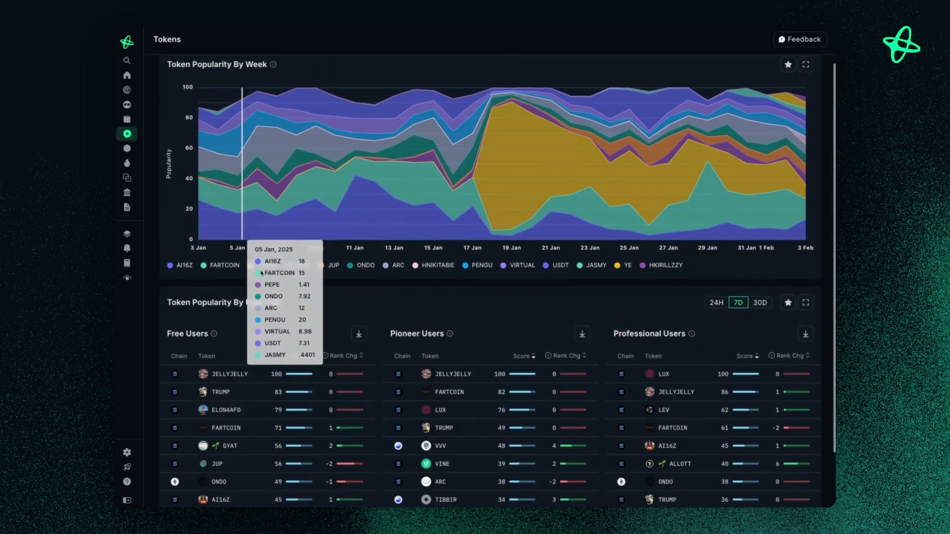
scroll(263, 274, "down", 2)
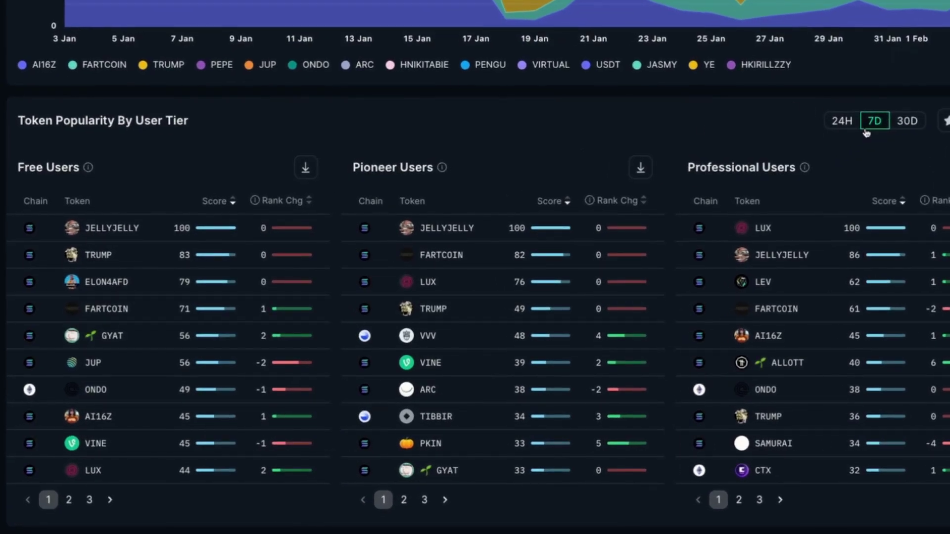
mouse_move(461, 229)
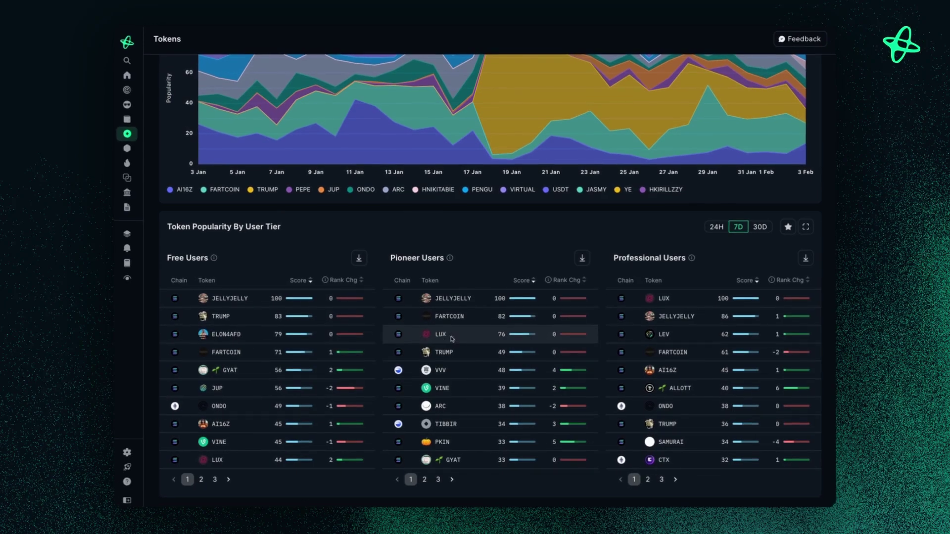
scroll(454, 338, "up", 3)
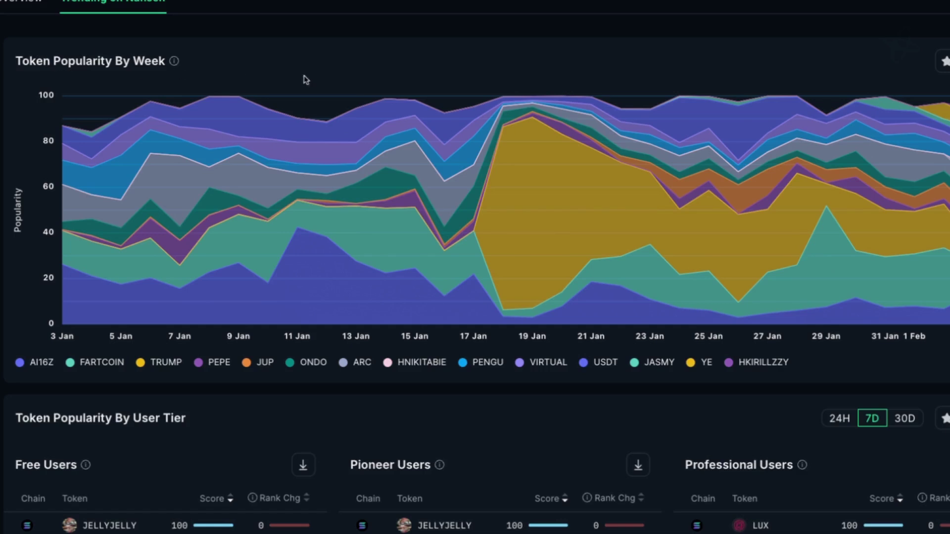
mouse_move(531, 257)
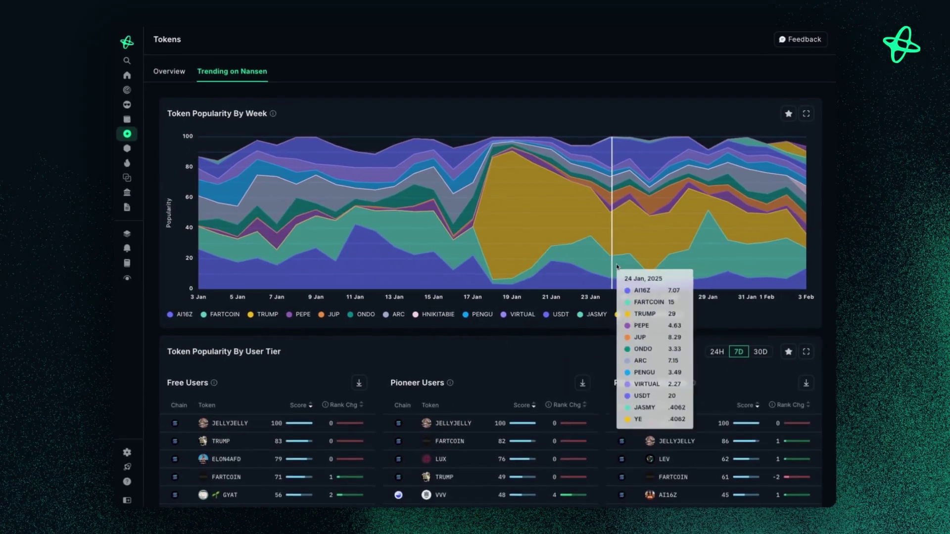